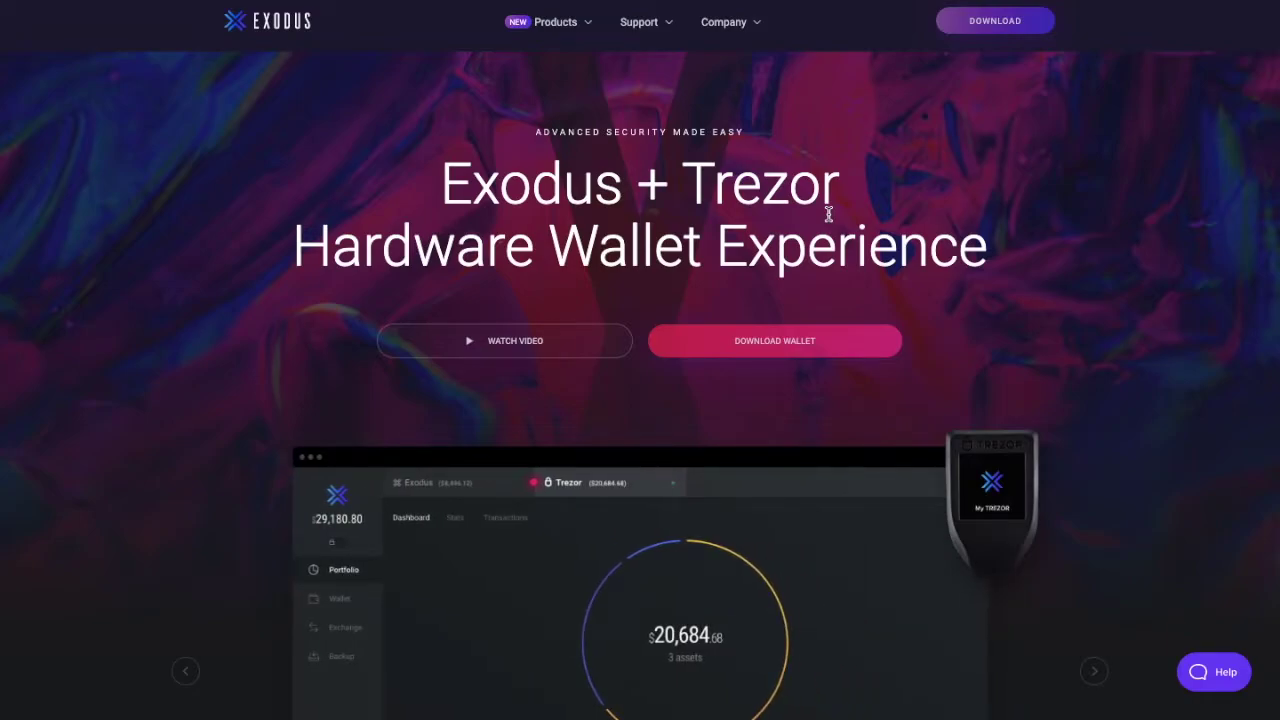
Step: Open the Trezor Bridge download page from the hardware wallet settings in Exodus
scroll(828, 215, down, 3)
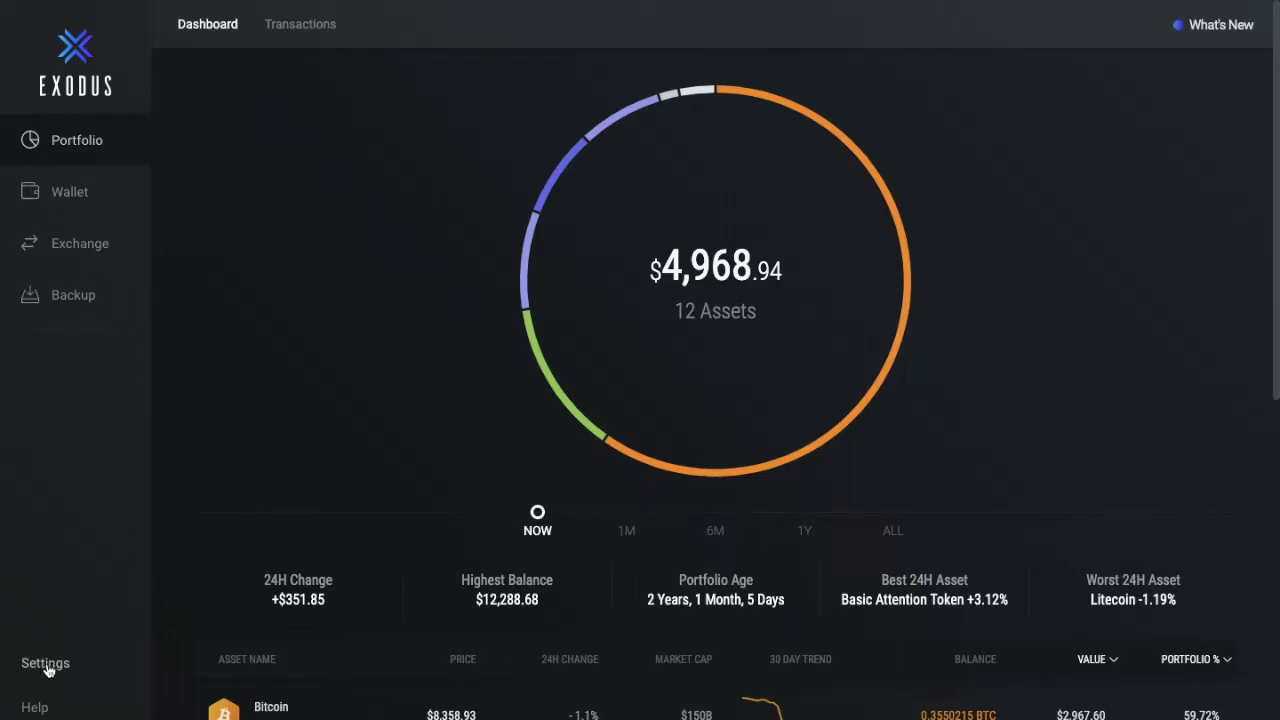
click(45, 662)
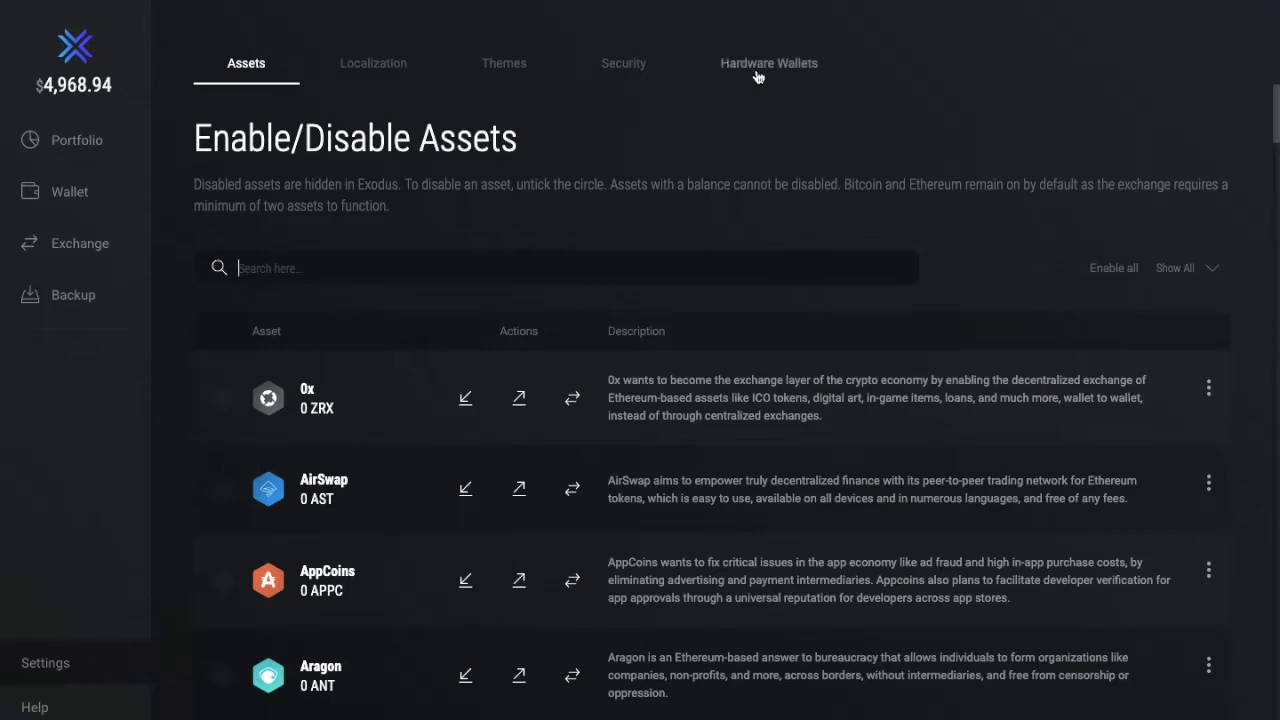
click(766, 77)
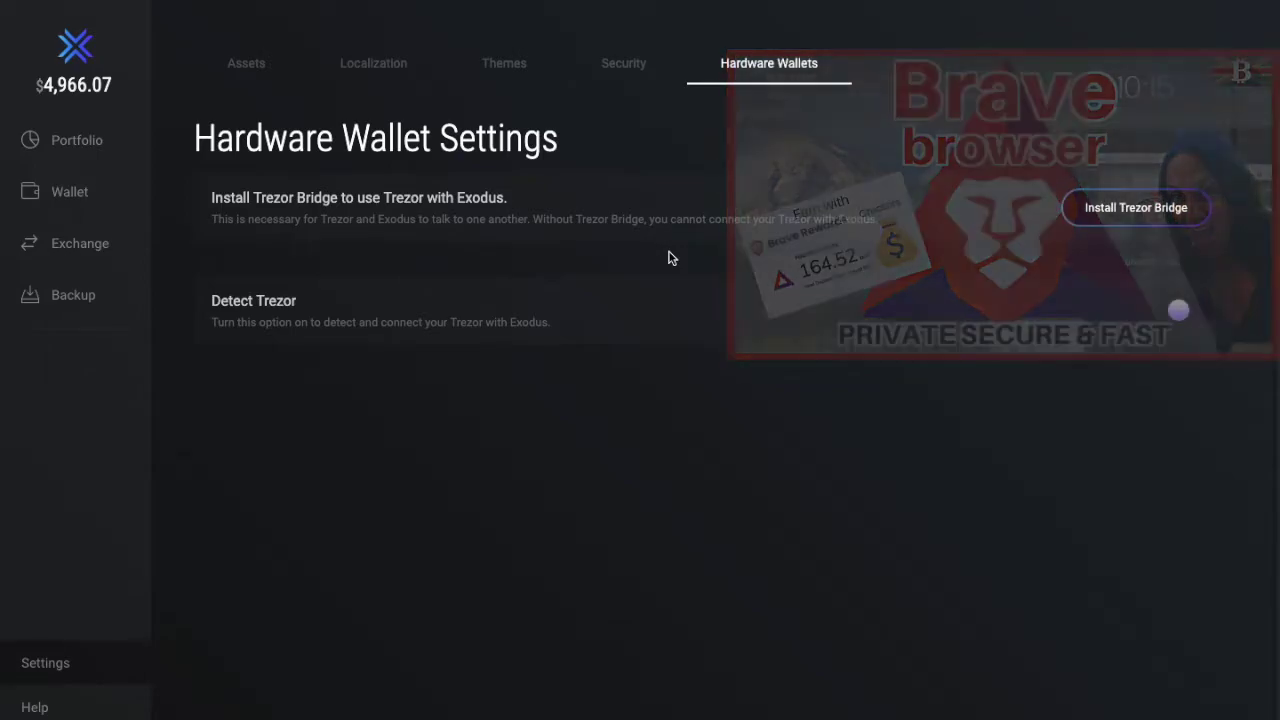
click(1100, 214)
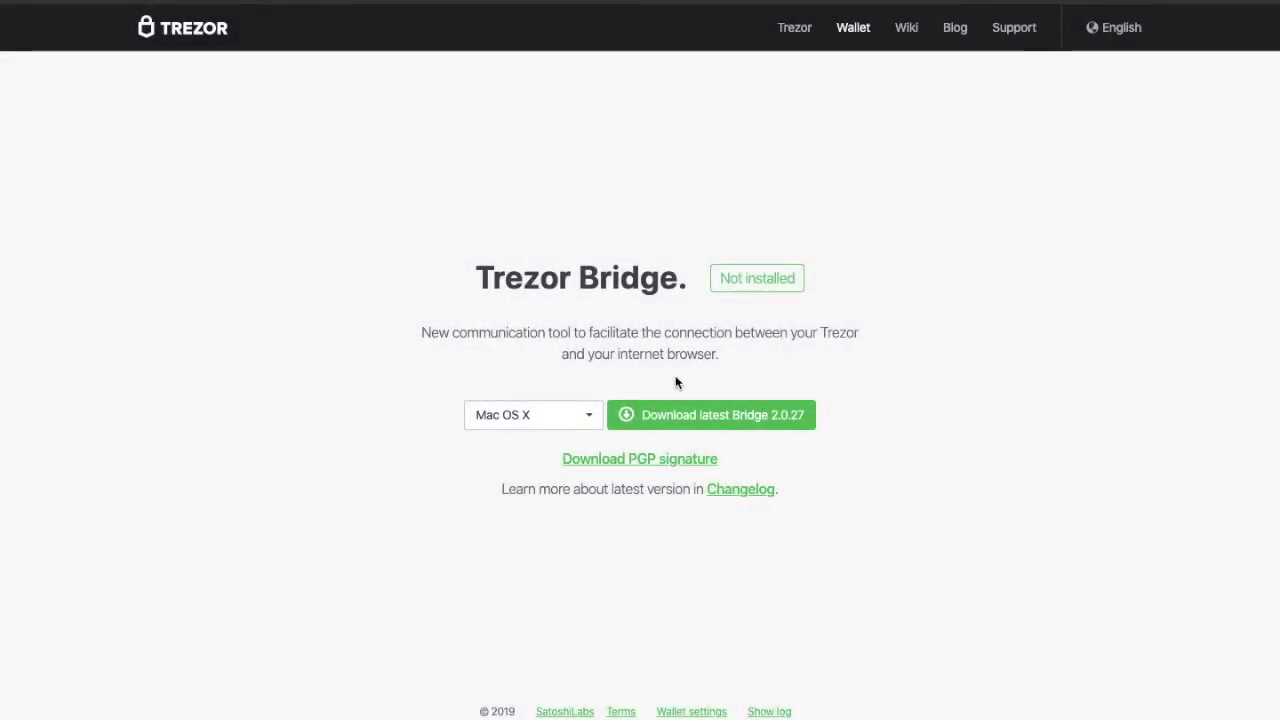
Step: Download Trezor Bridge 2.0.27 for Mac OS X and save the installer package to the Desktop
click(596, 420)
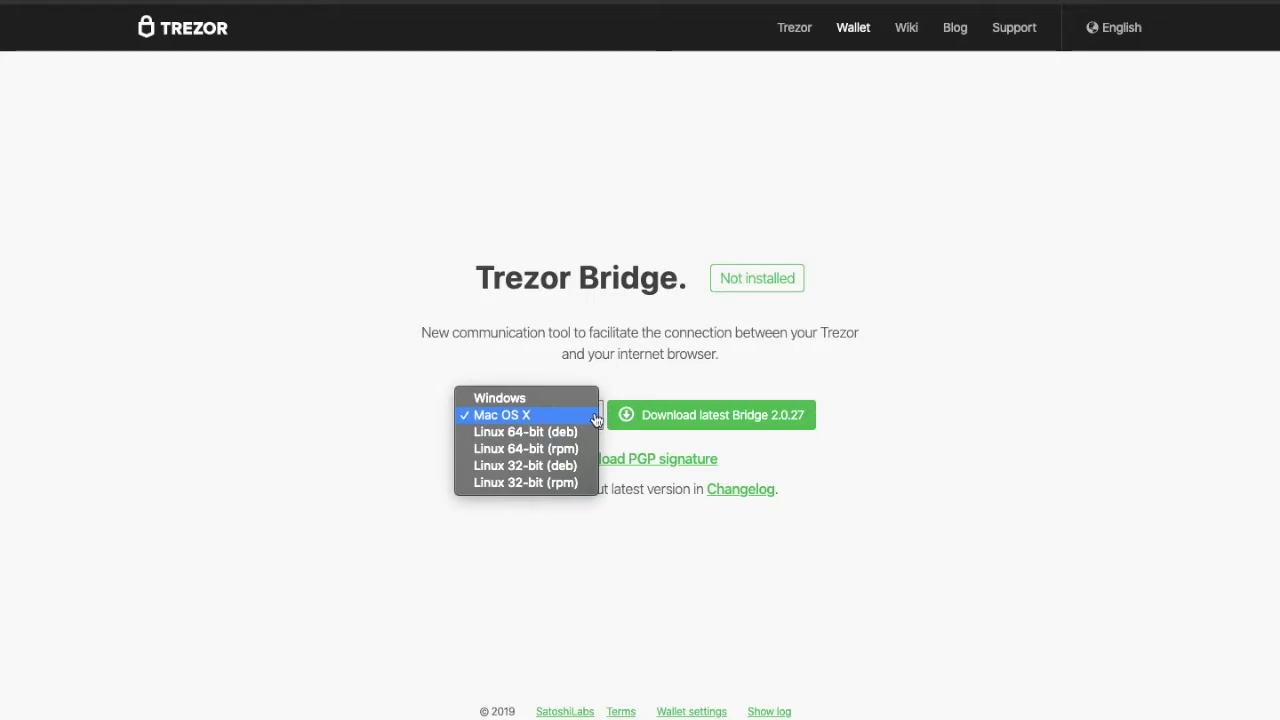
click(596, 419)
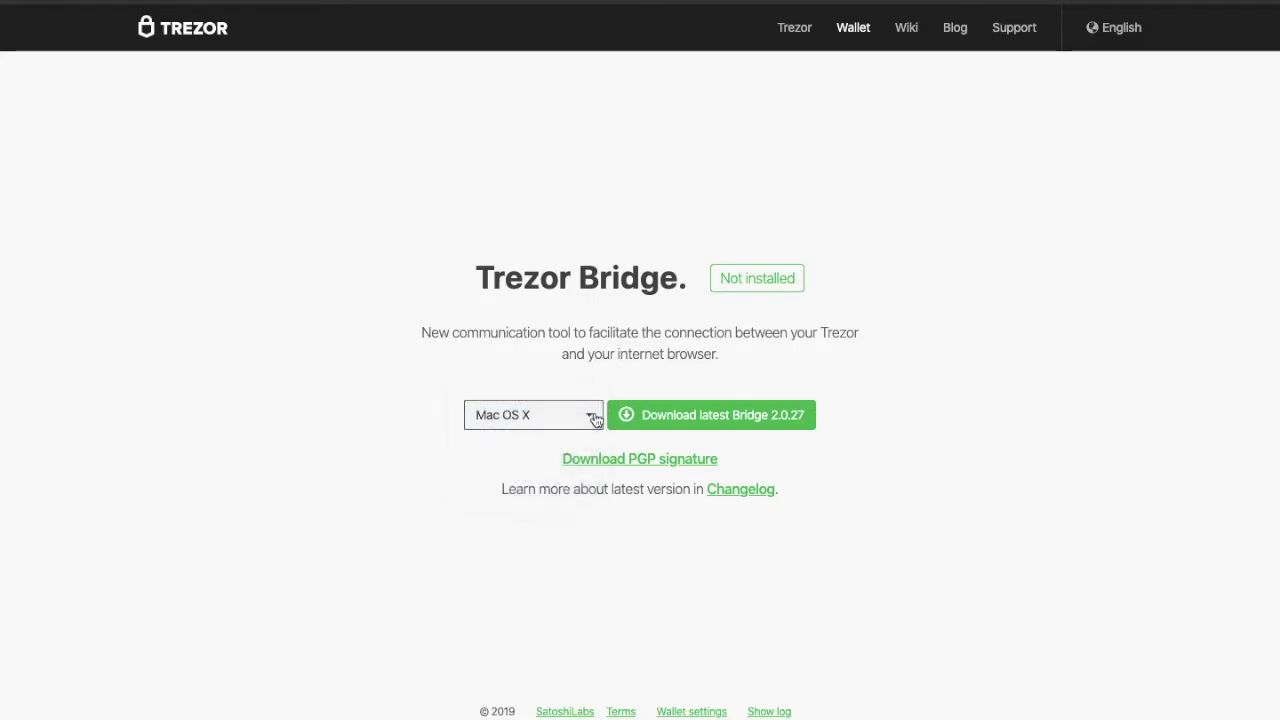
click(711, 417)
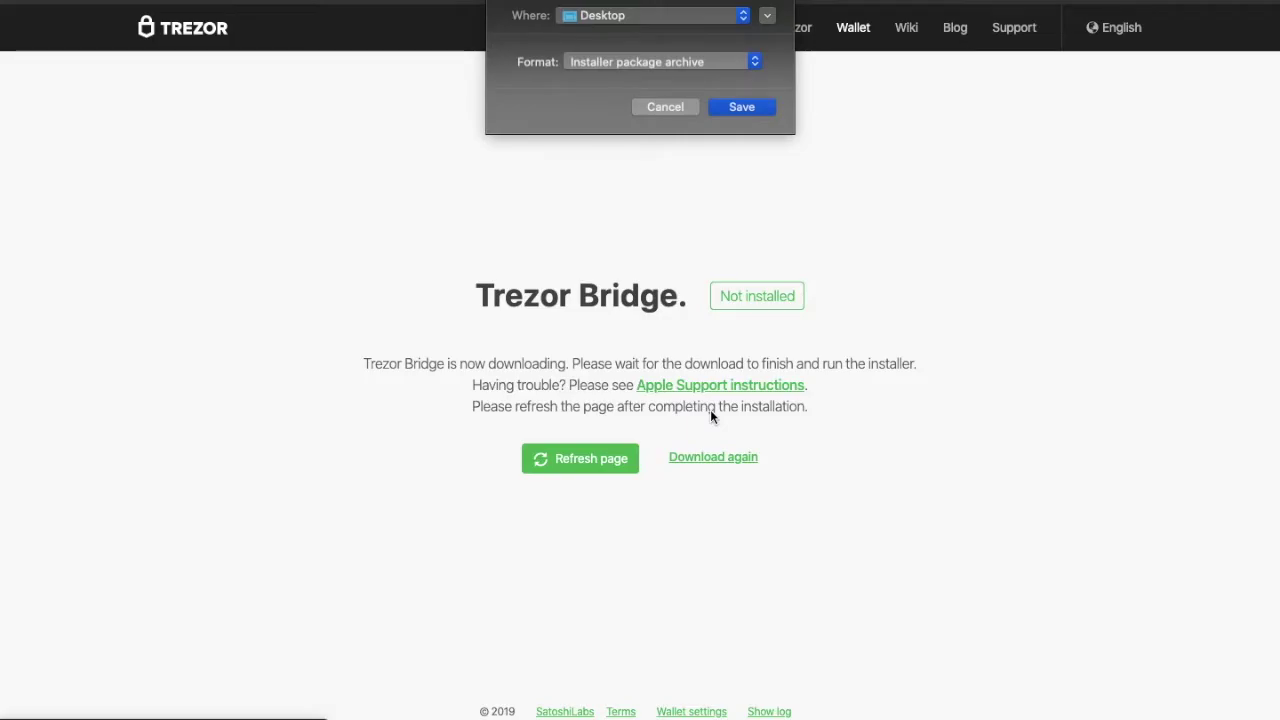
click(754, 107)
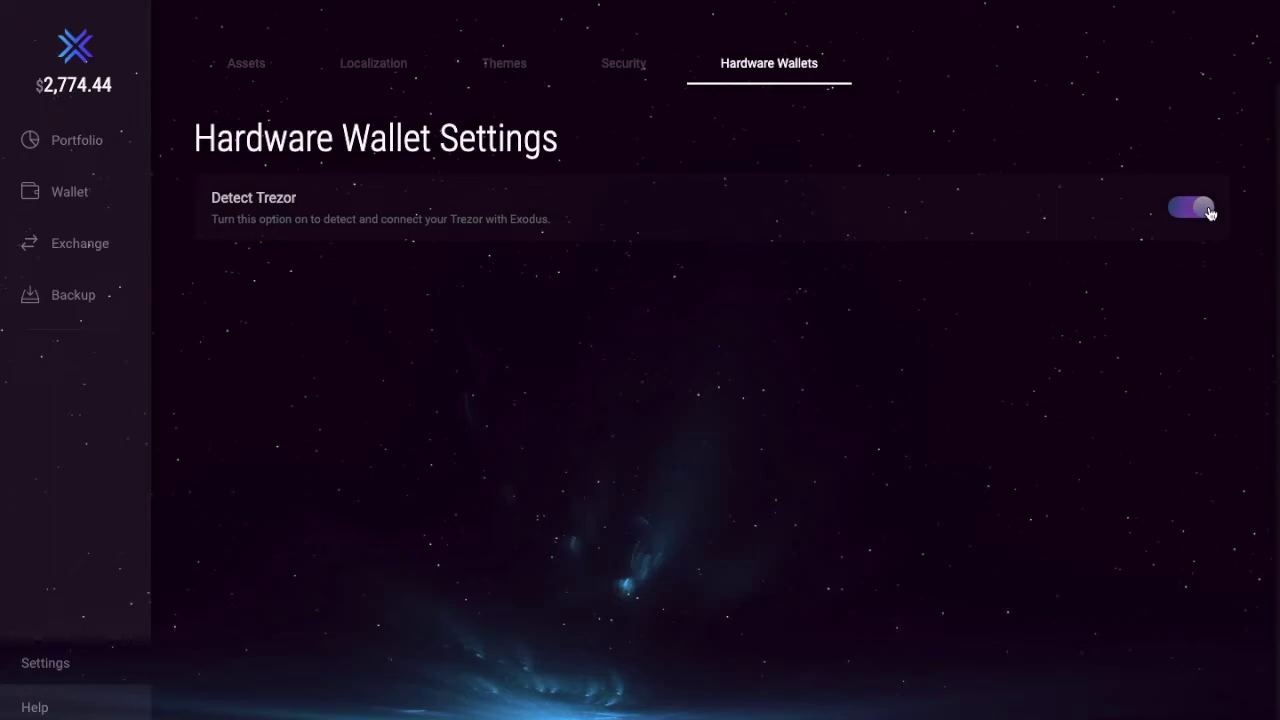
Step: Switch to Exodus, turn on Trezor detection in the hardware wallet settings and start the Trezor firmware update
click(1192, 208)
click(1208, 212)
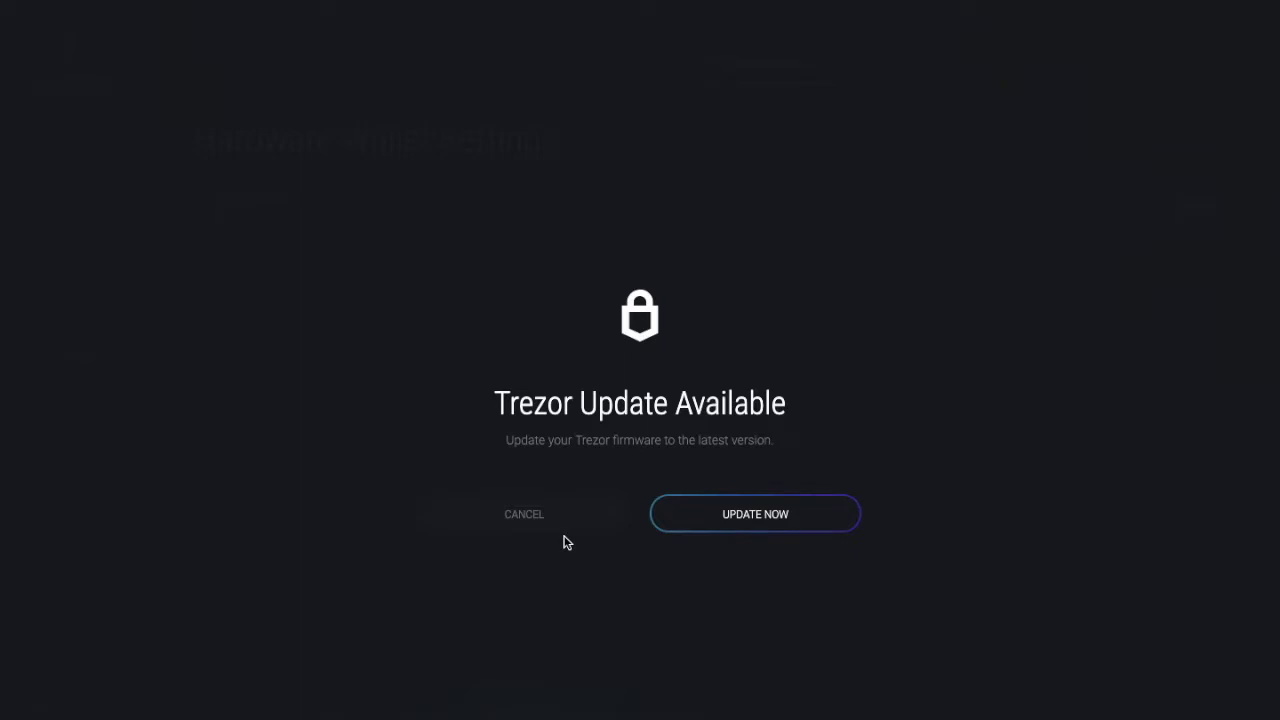
click(756, 522)
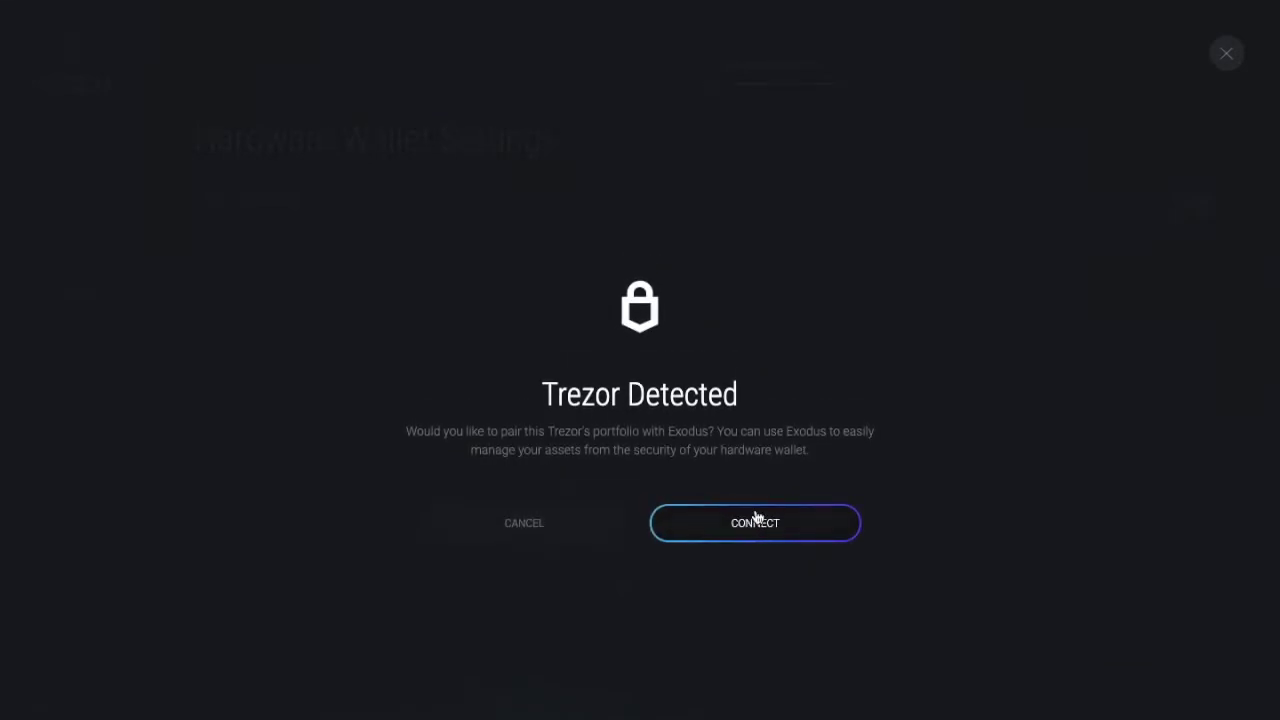
Step: Pair the detected Trezor with Exodus and review its portfolio alongside the Exodus portfolio
click(753, 523)
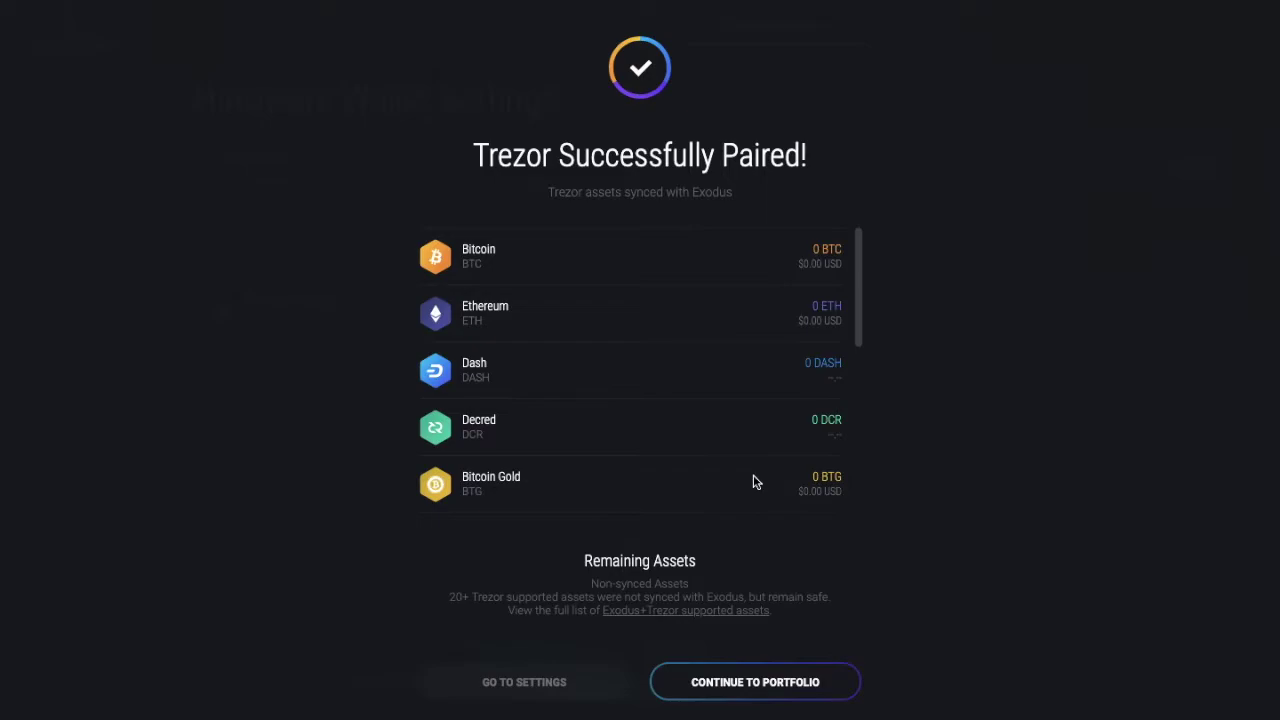
click(787, 696)
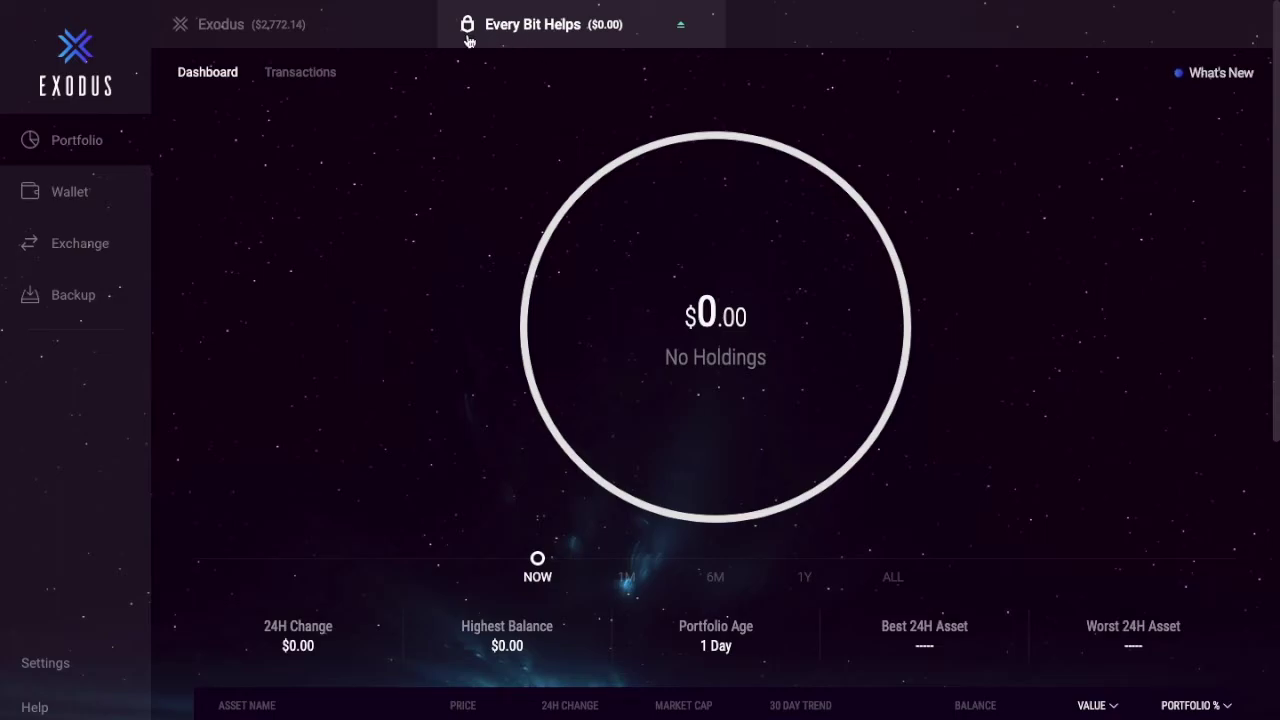
click(343, 29)
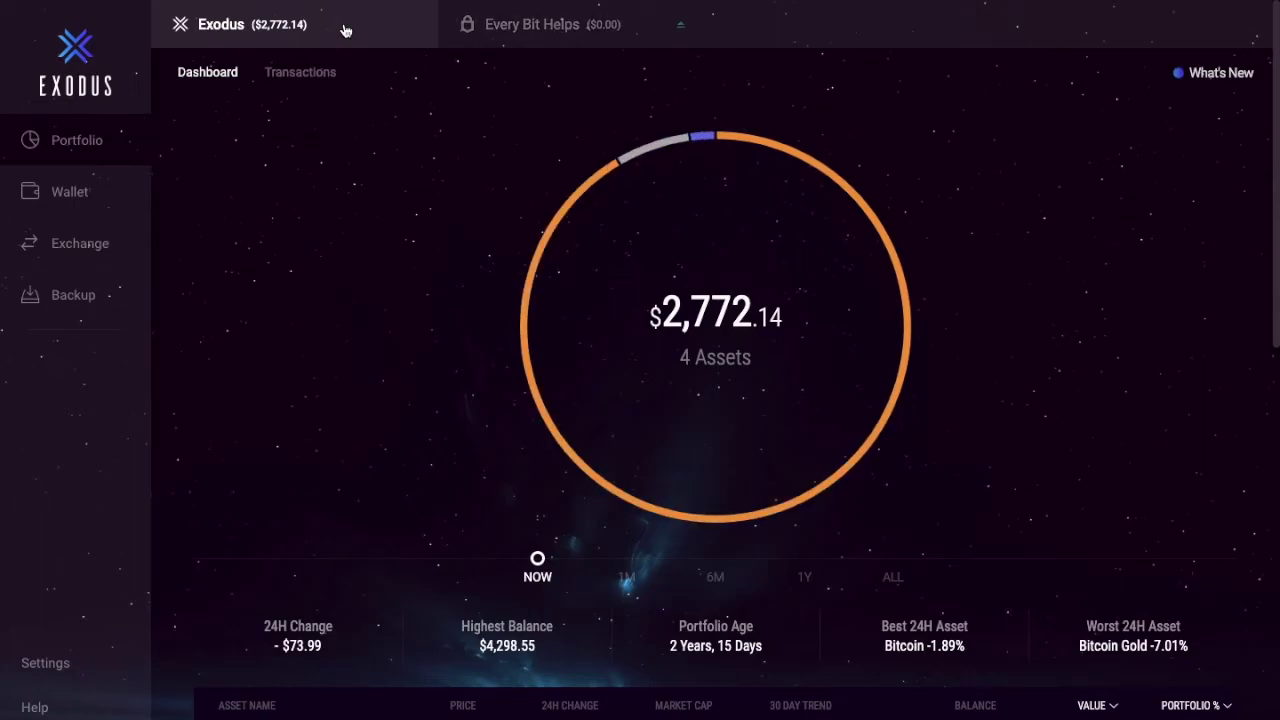
click(487, 27)
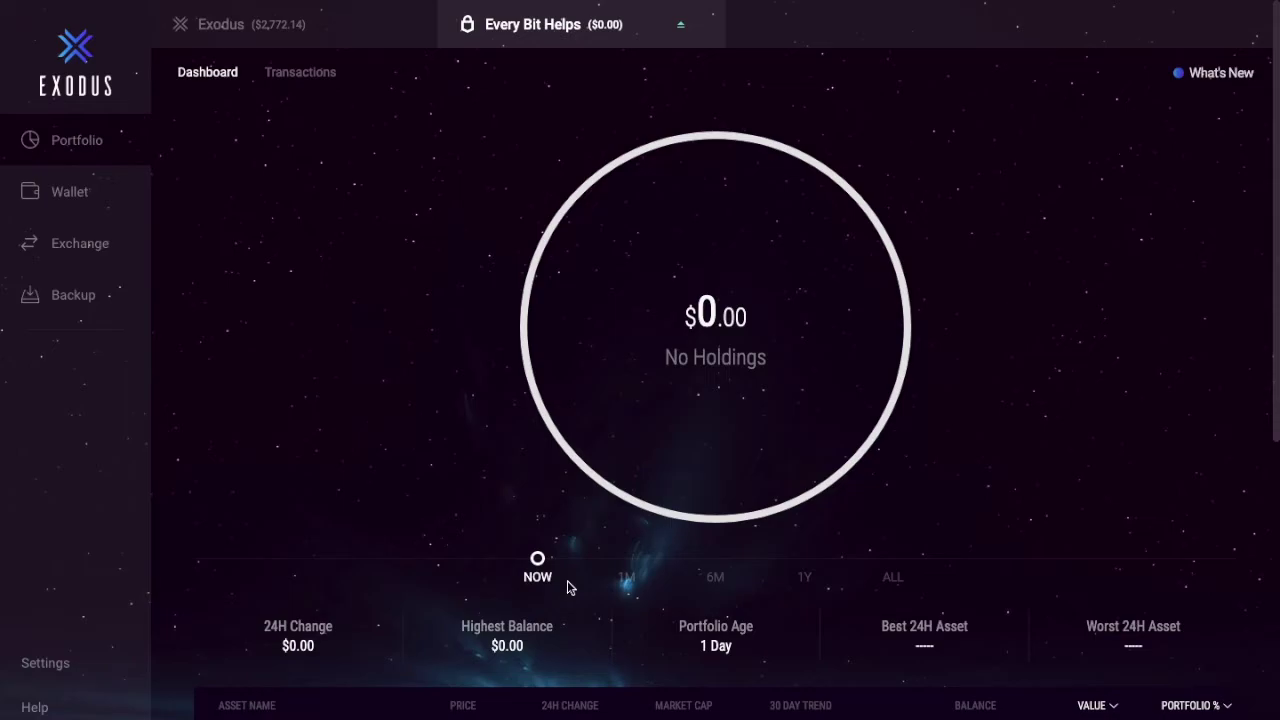
scroll(567, 587, down, 6)
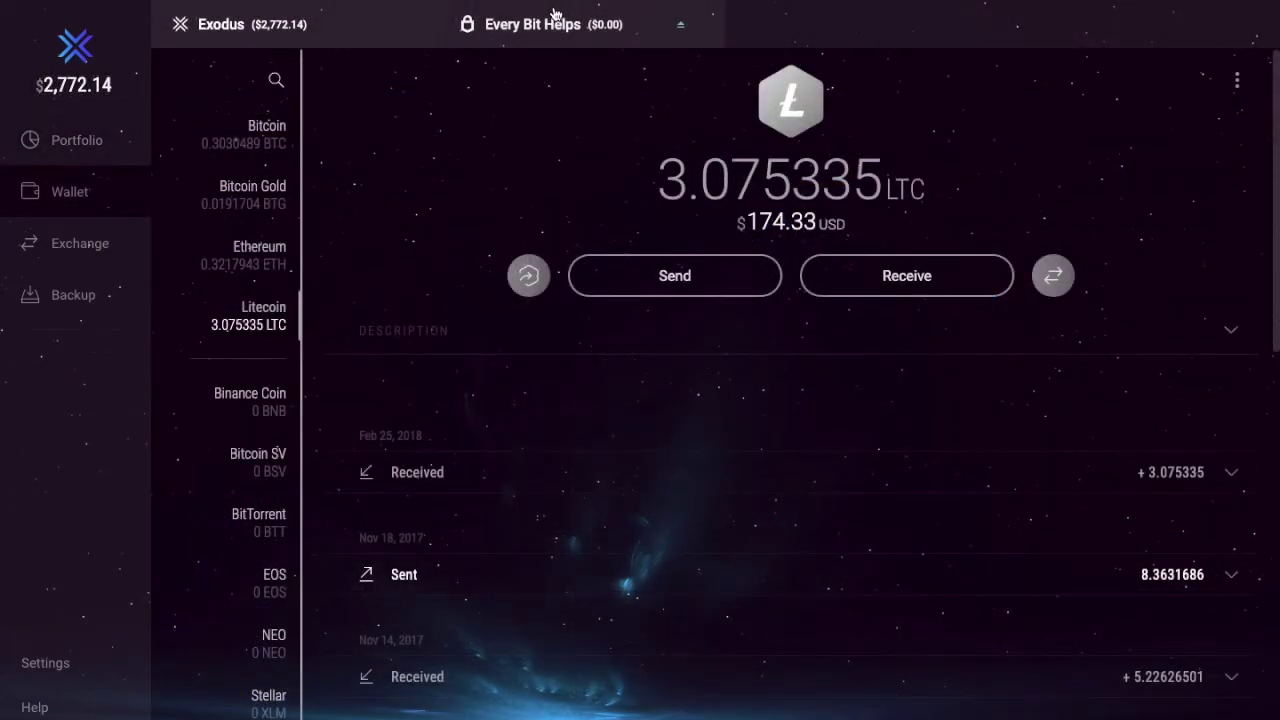
Step: Copy the Litecoin receiving address of the Every Bit Helps hardware wallet
click(556, 14)
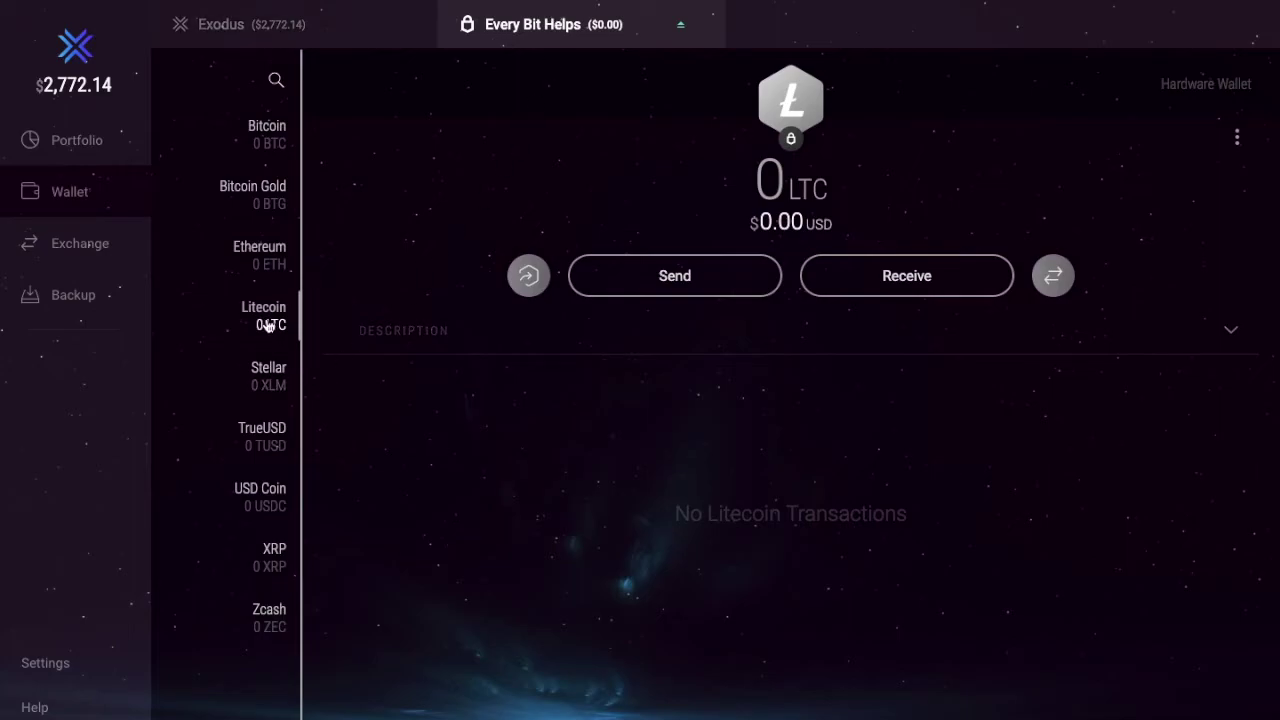
click(873, 291)
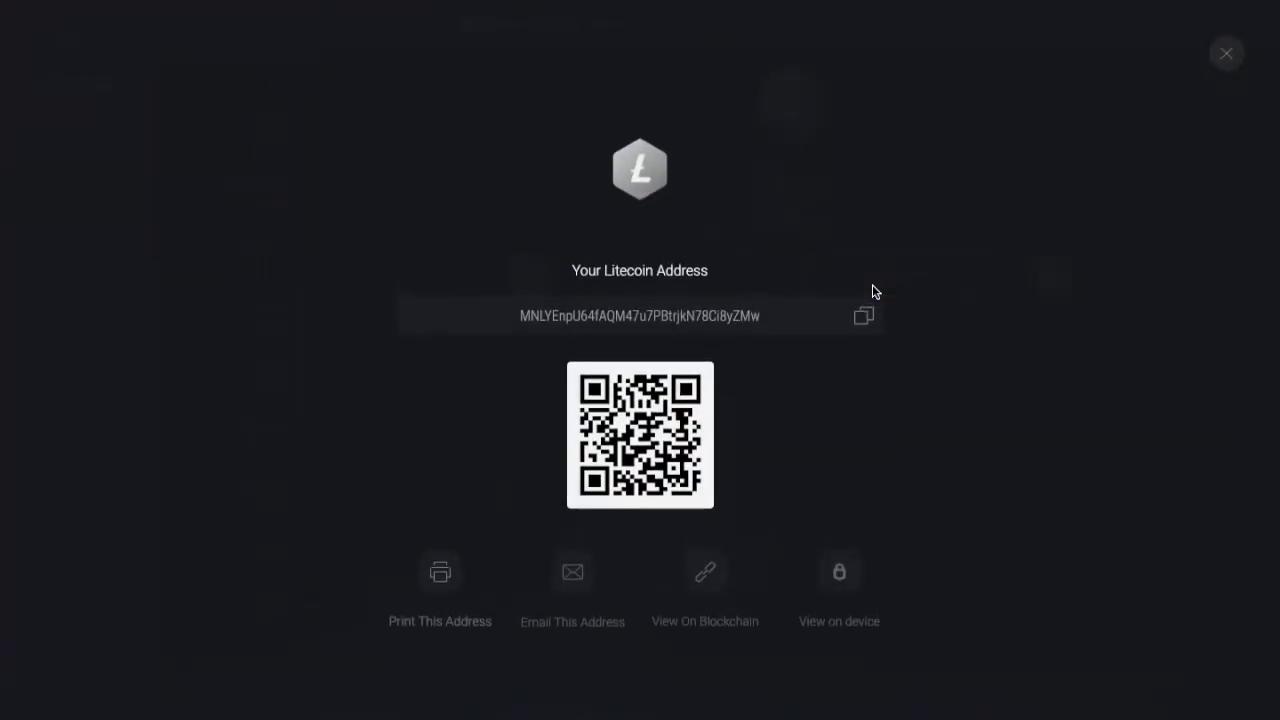
click(863, 313)
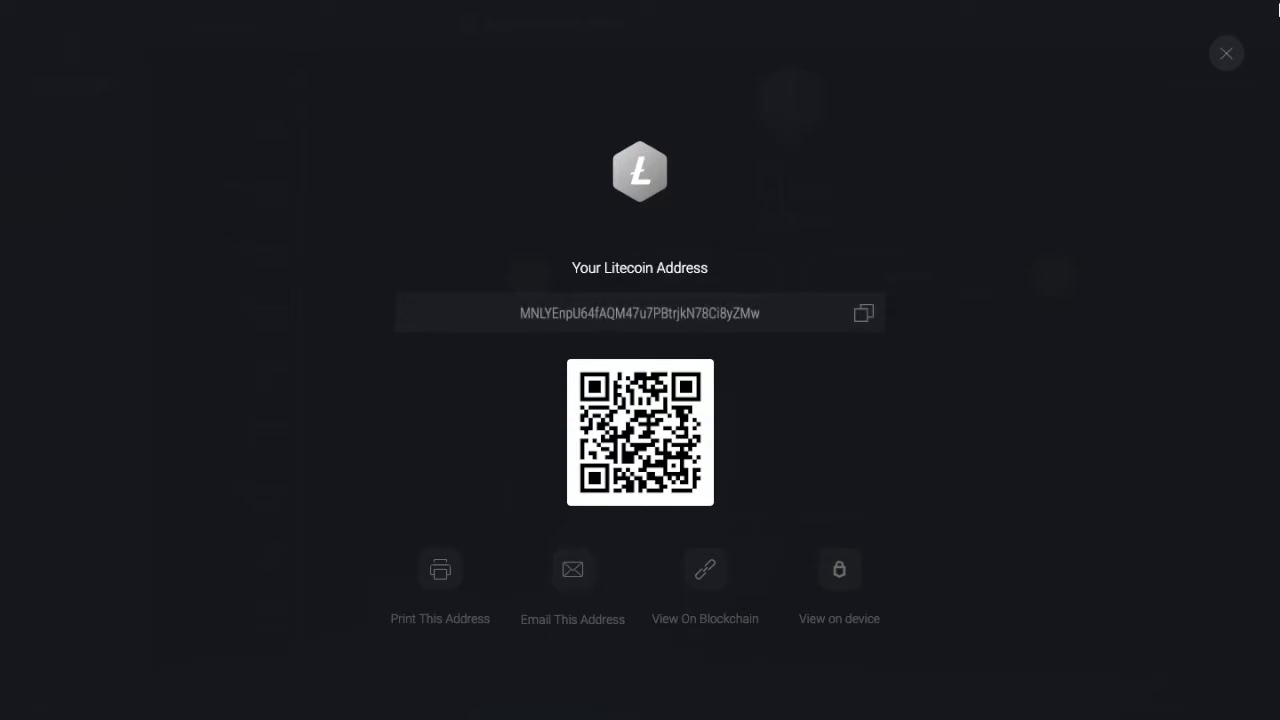
click(1230, 50)
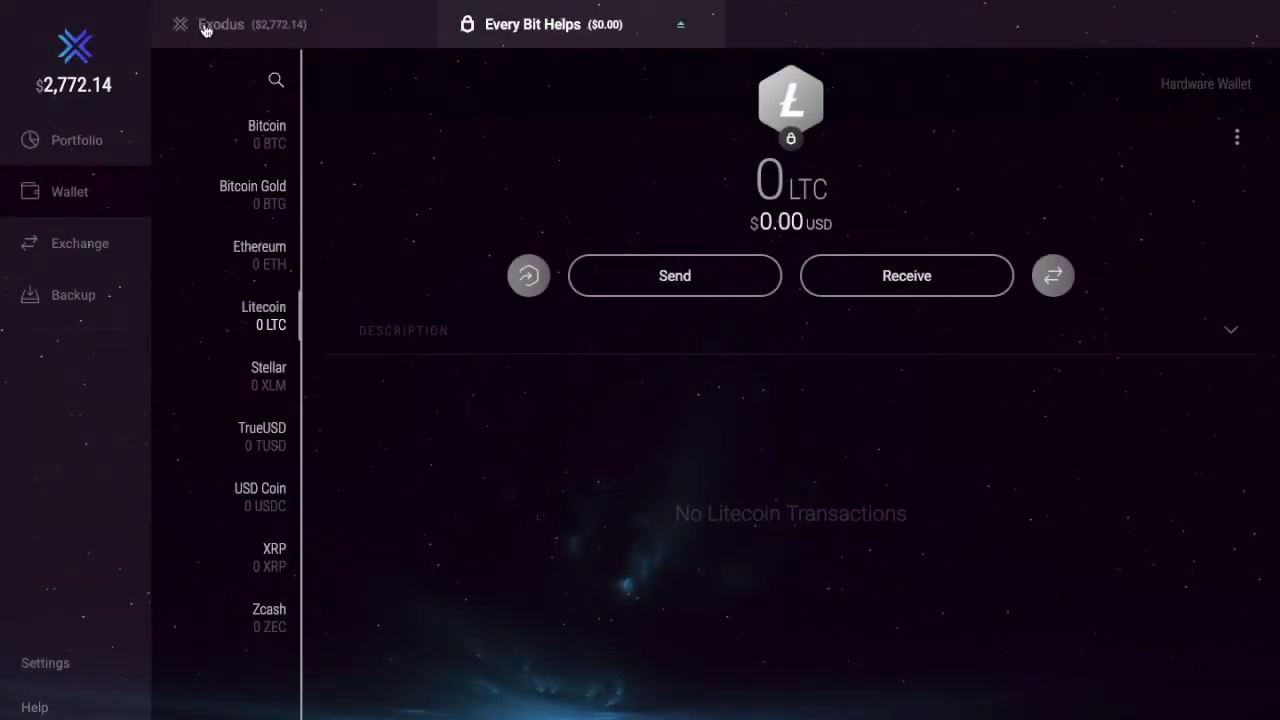
Step: Send 1 LTC from the Exodus wallet to the copied Litecoin address and check the hardware wallet's Litecoin balance
click(220, 22)
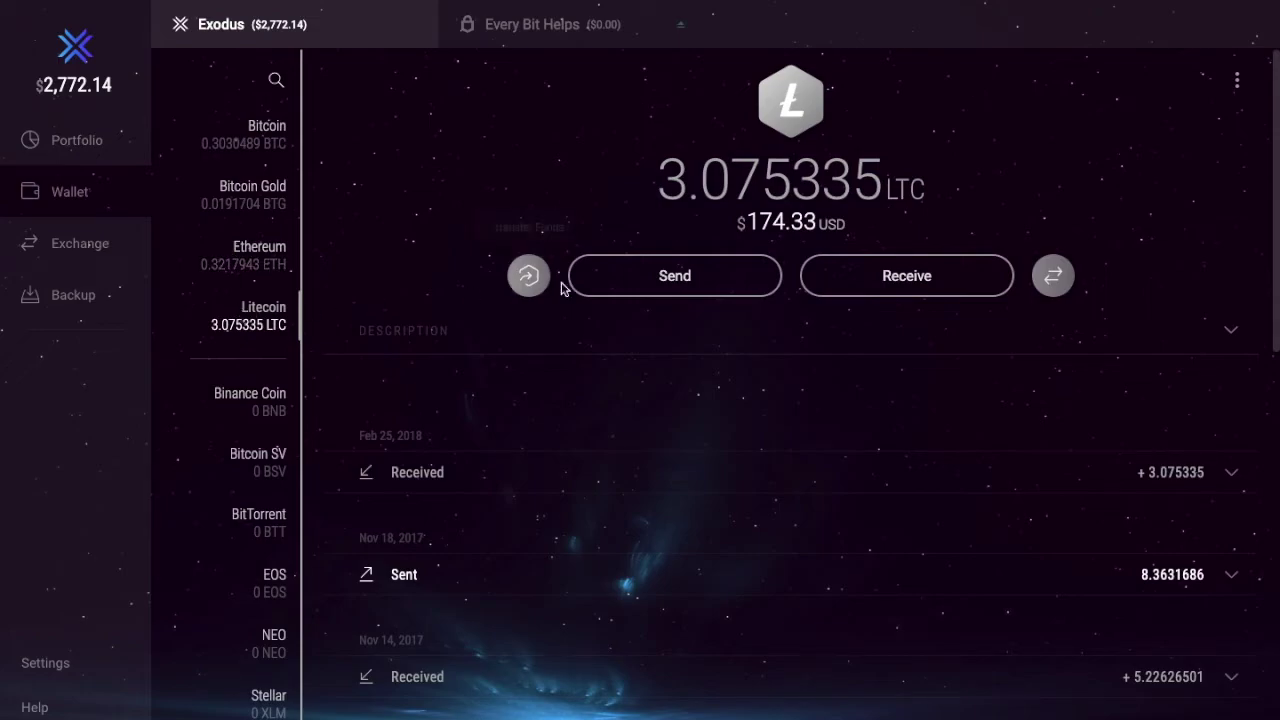
click(616, 288)
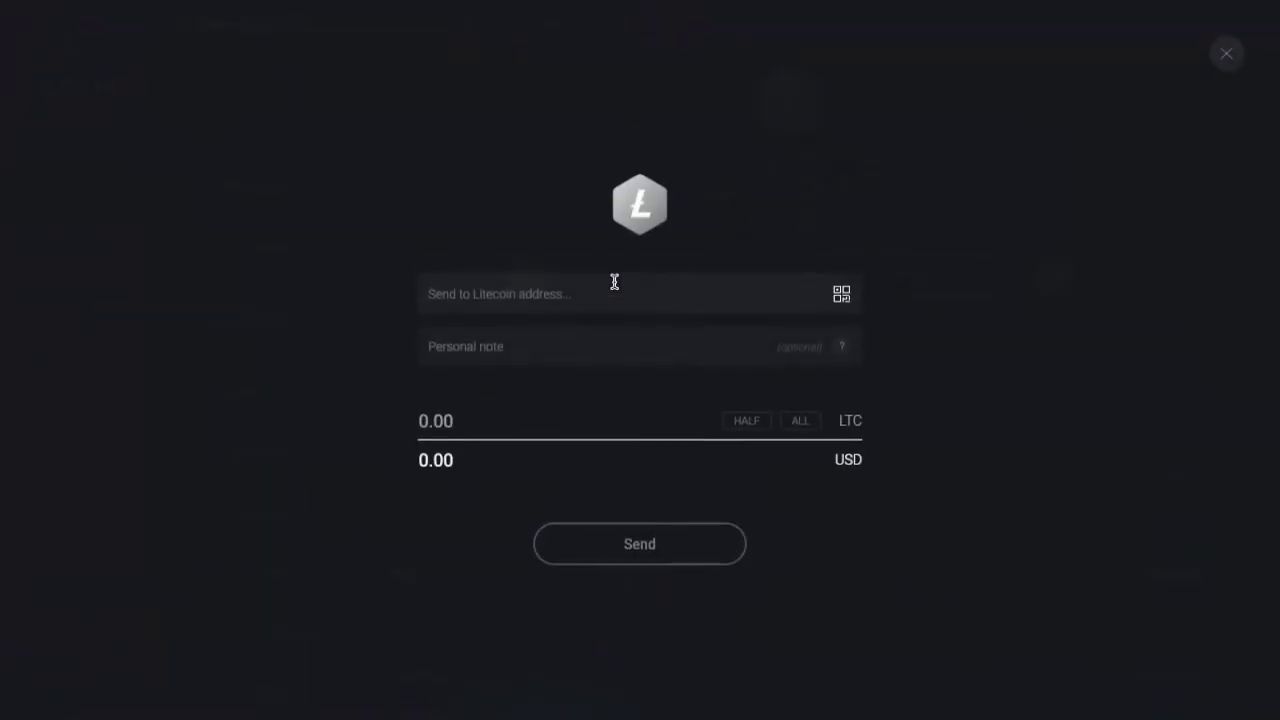
right_click(543, 289)
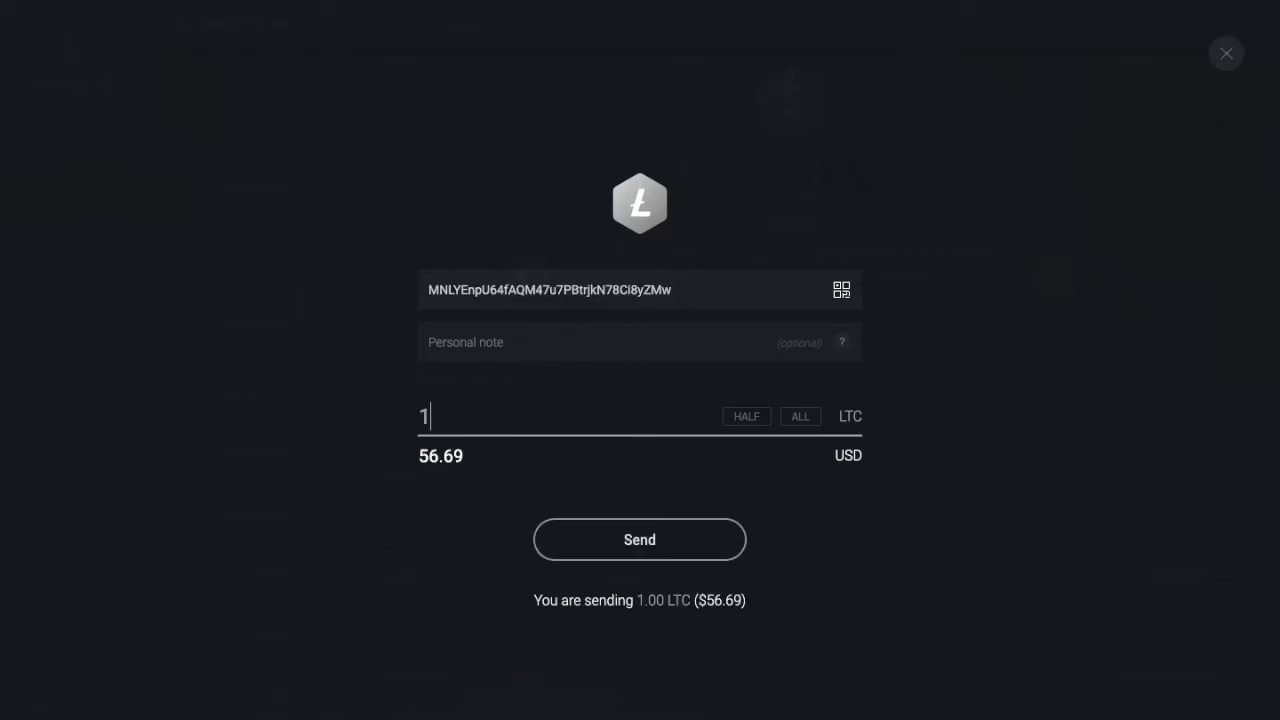
click(377, 580)
click(712, 548)
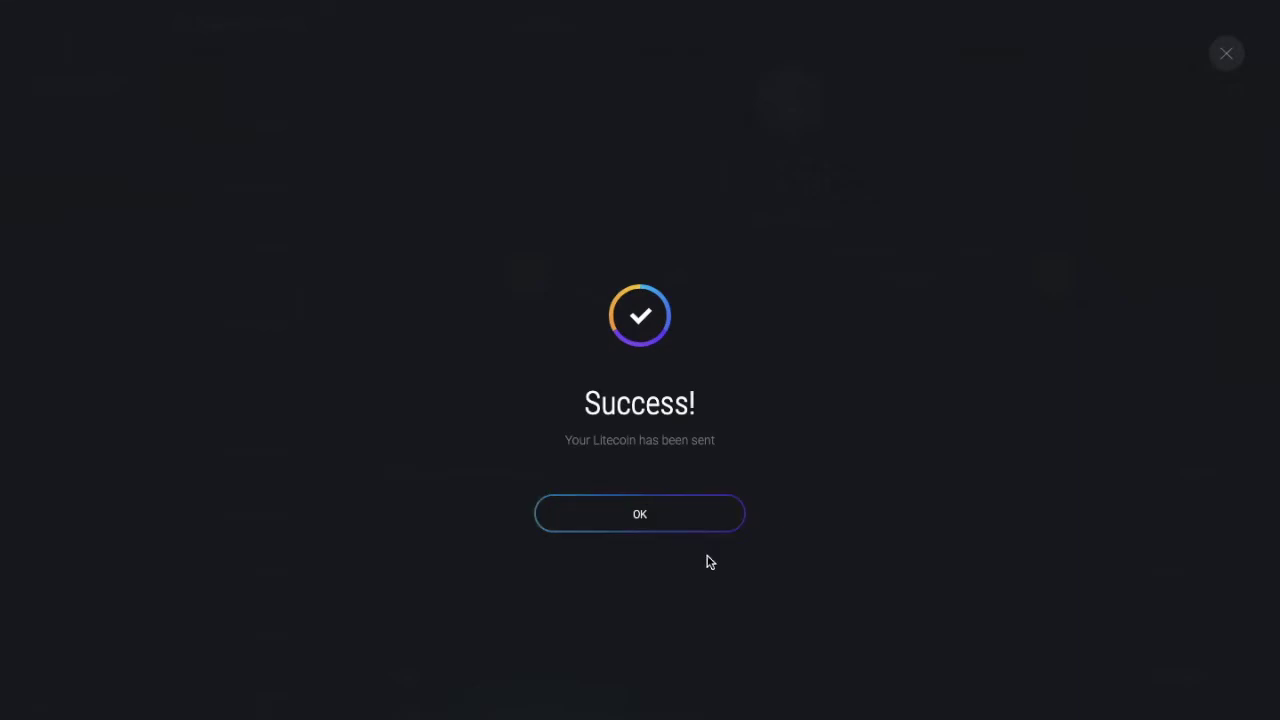
click(666, 529)
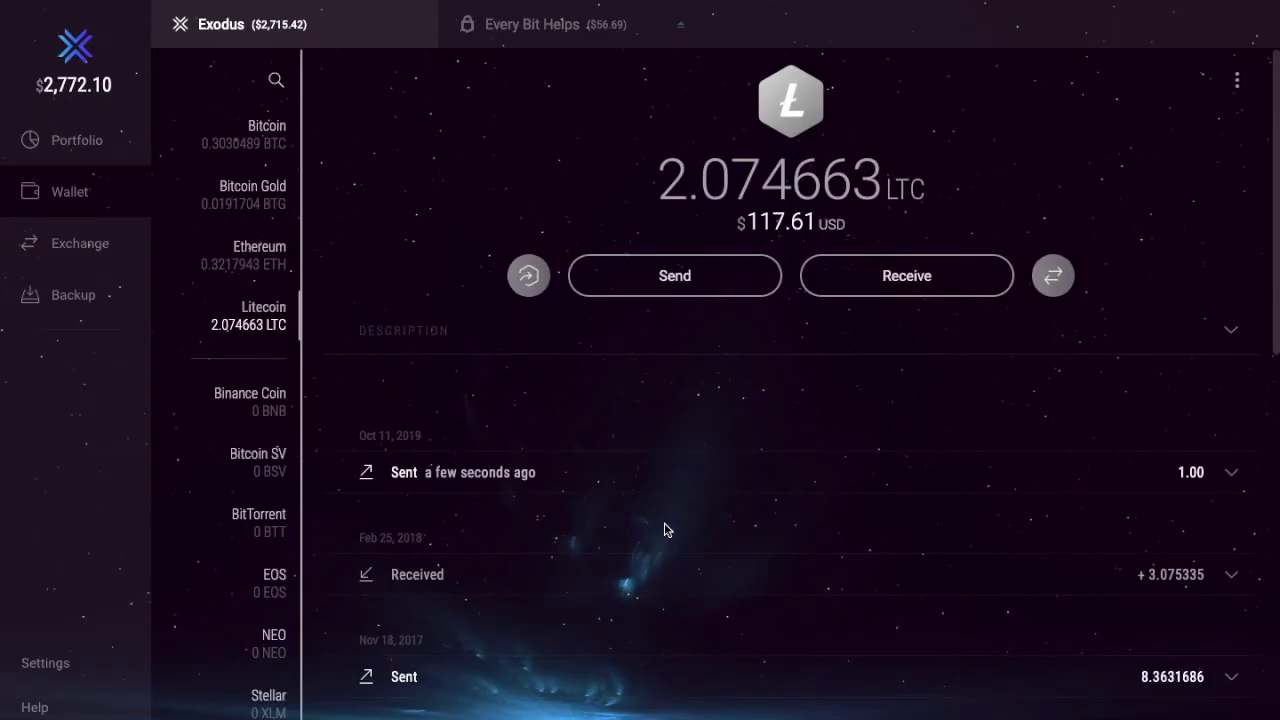
click(600, 25)
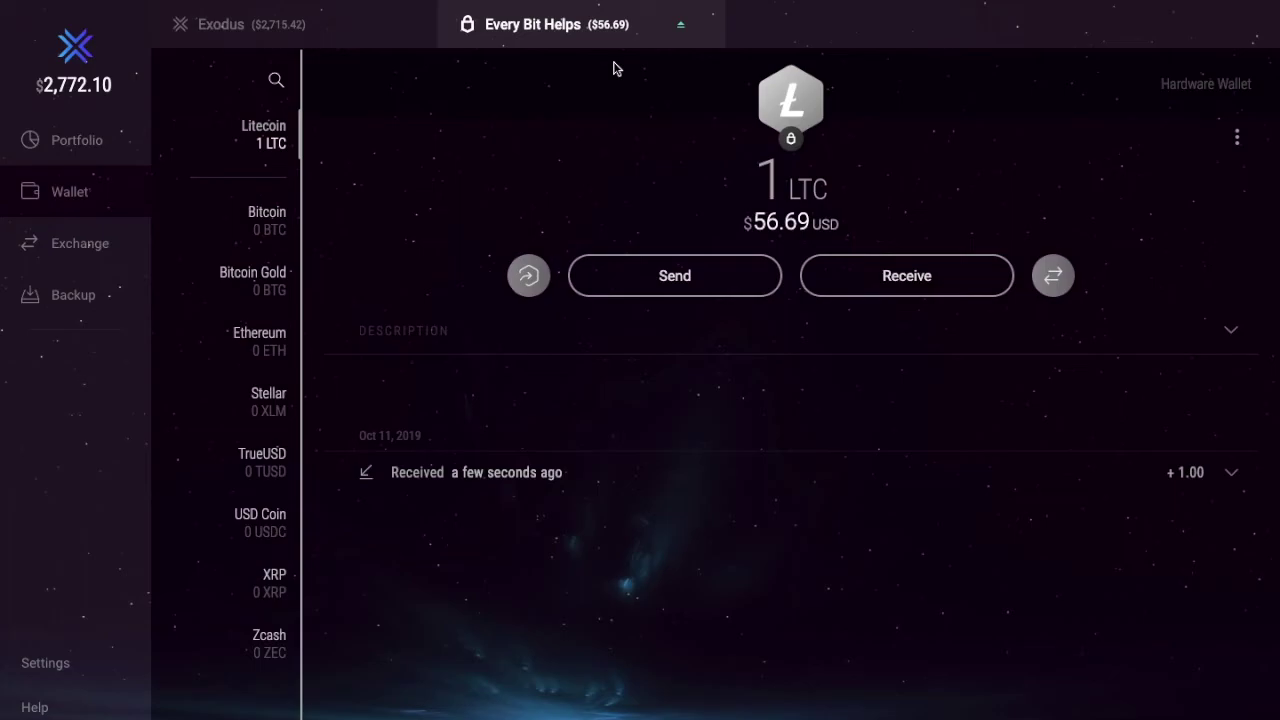
Step: Copy the Litecoin receiving address of the Exodus software wallet
click(322, 38)
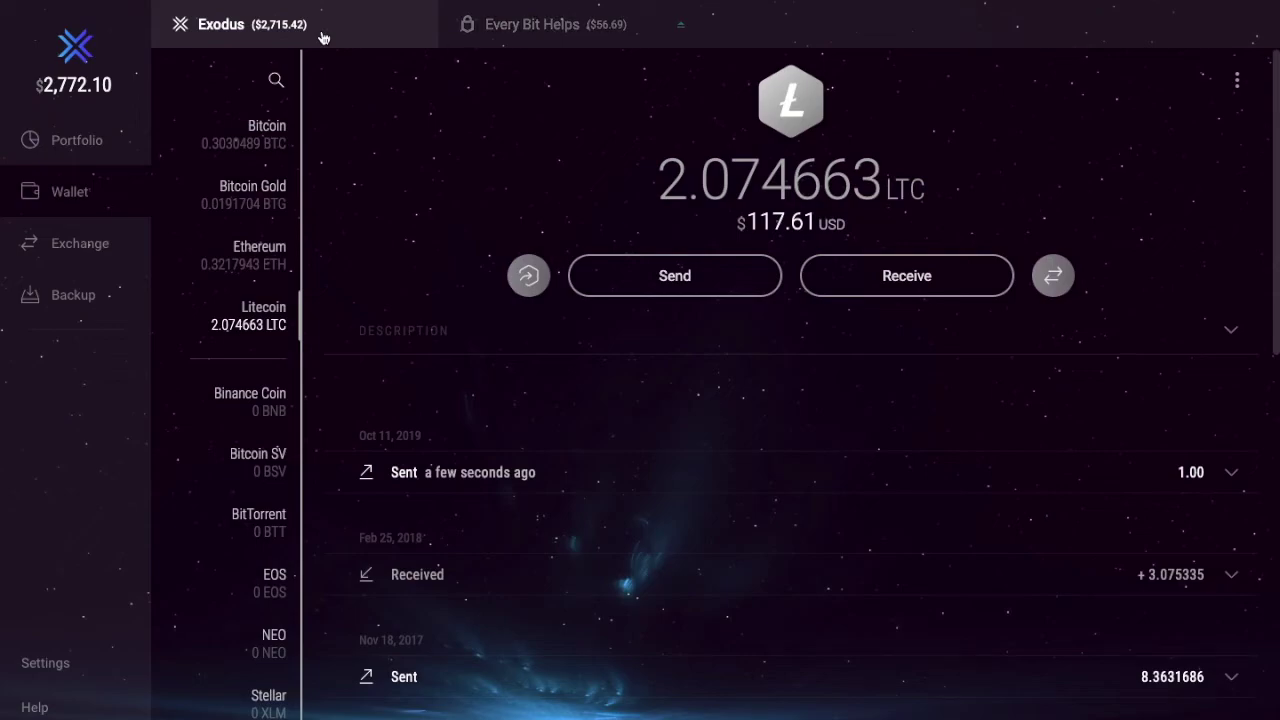
click(934, 280)
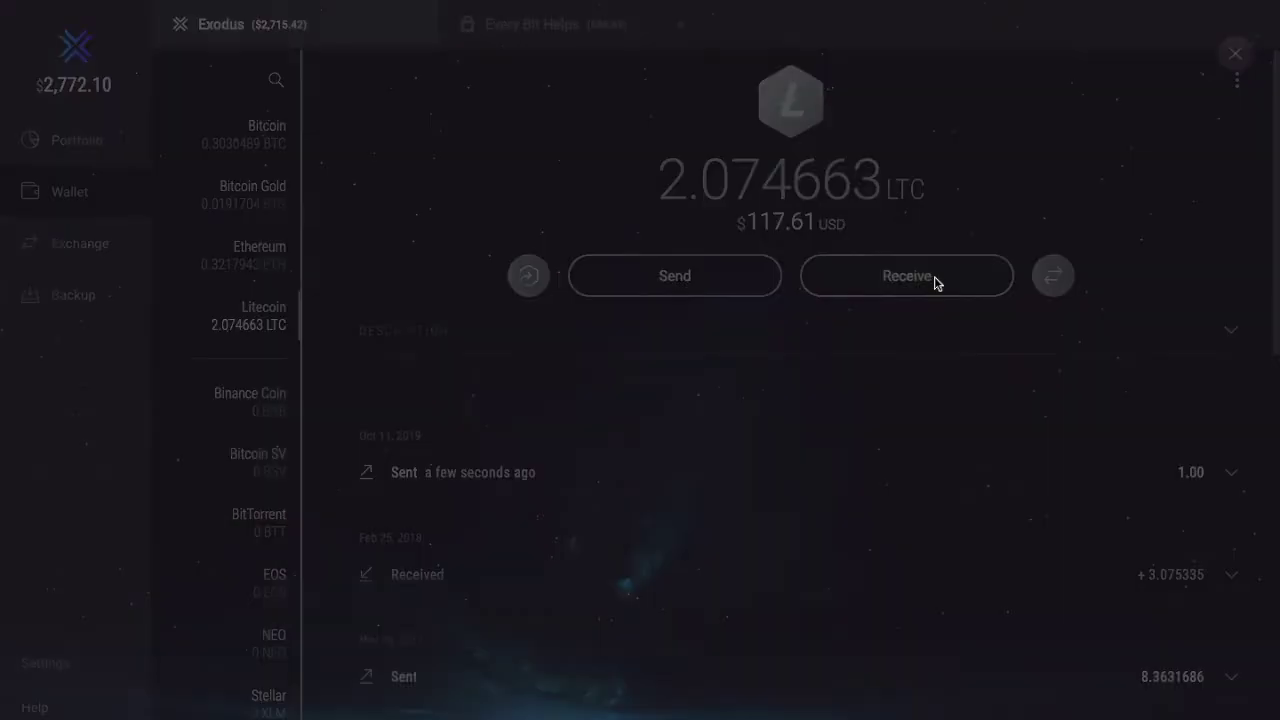
click(868, 315)
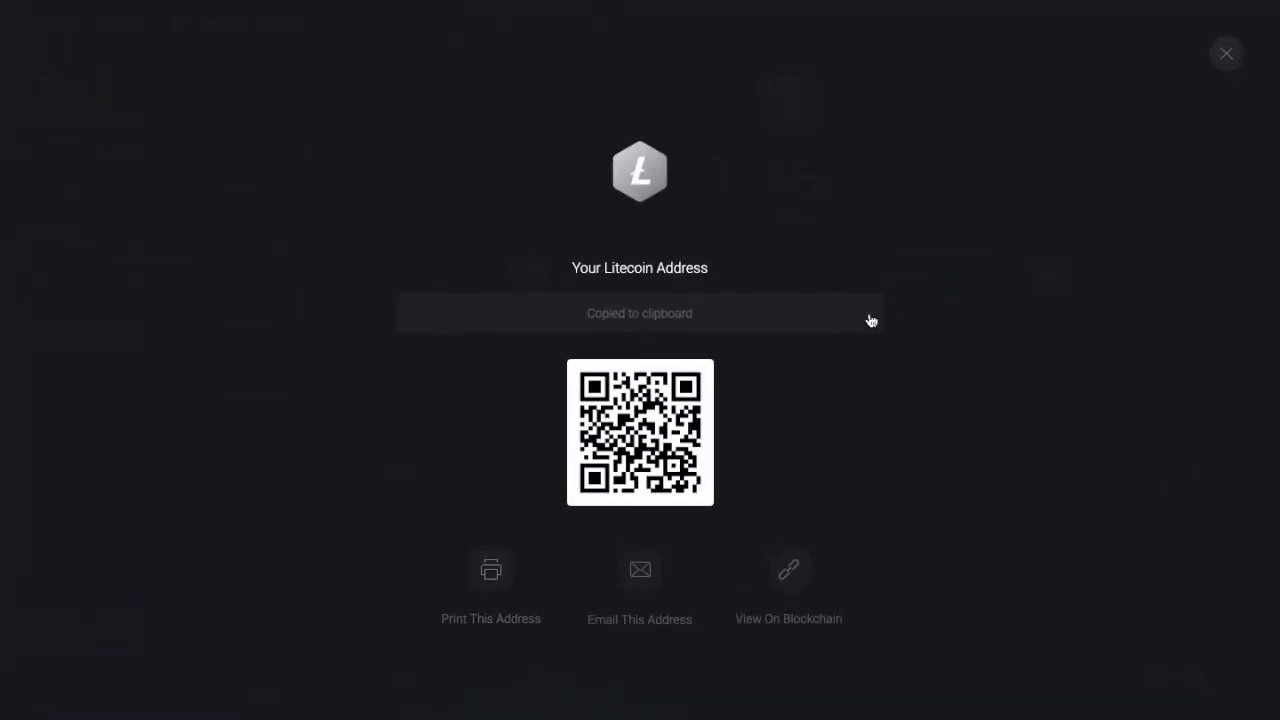
click(1229, 53)
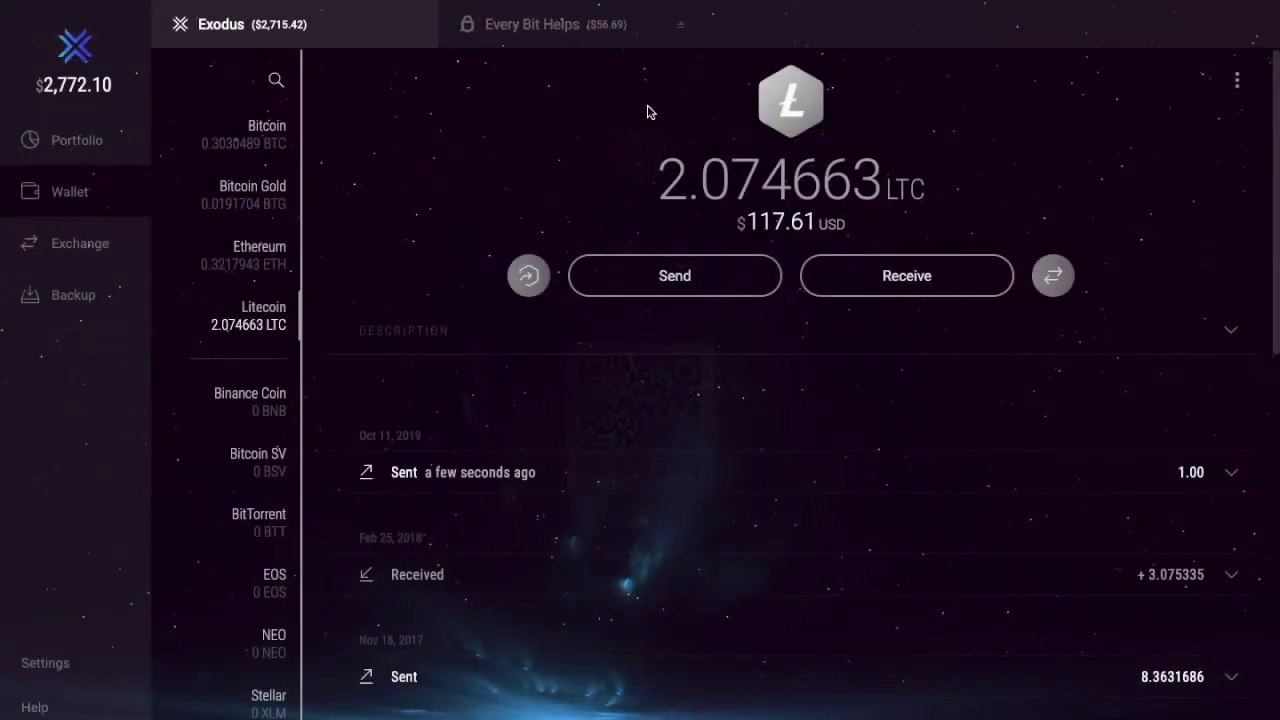
Step: Send the entire Litecoin balance of the Every Bit Helps hardware wallet to the copied Exodus address
click(568, 24)
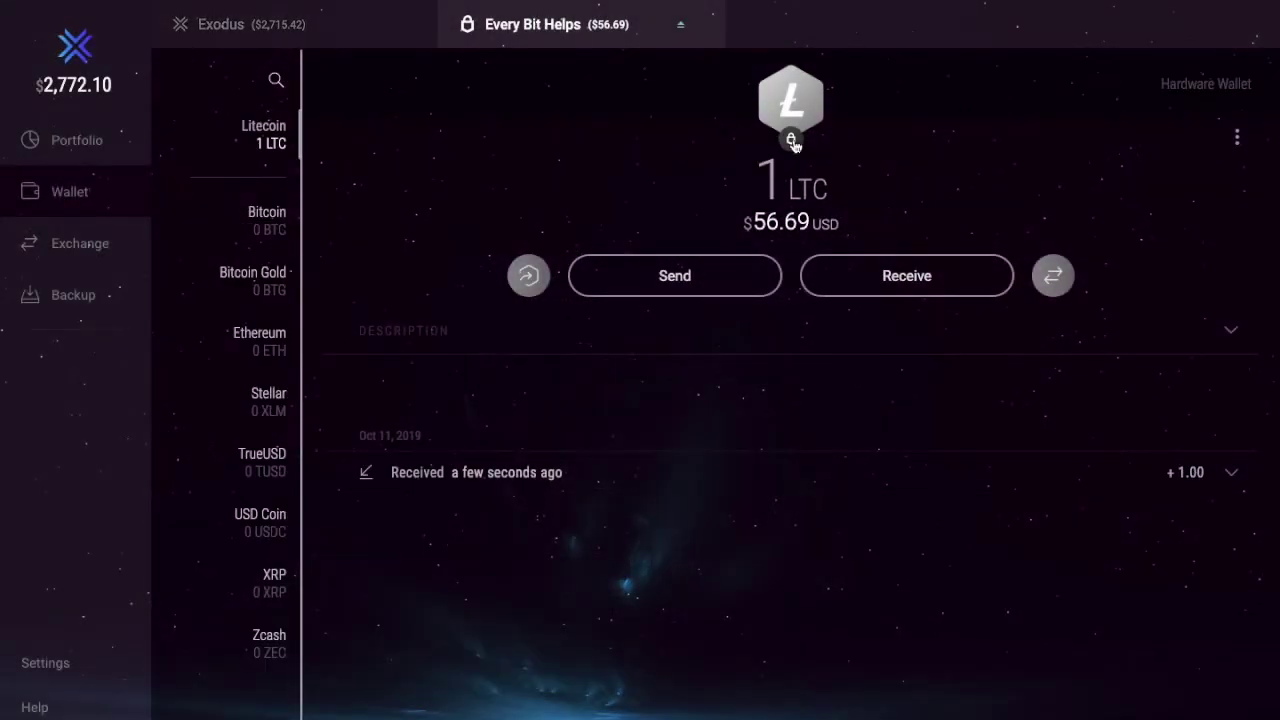
click(735, 271)
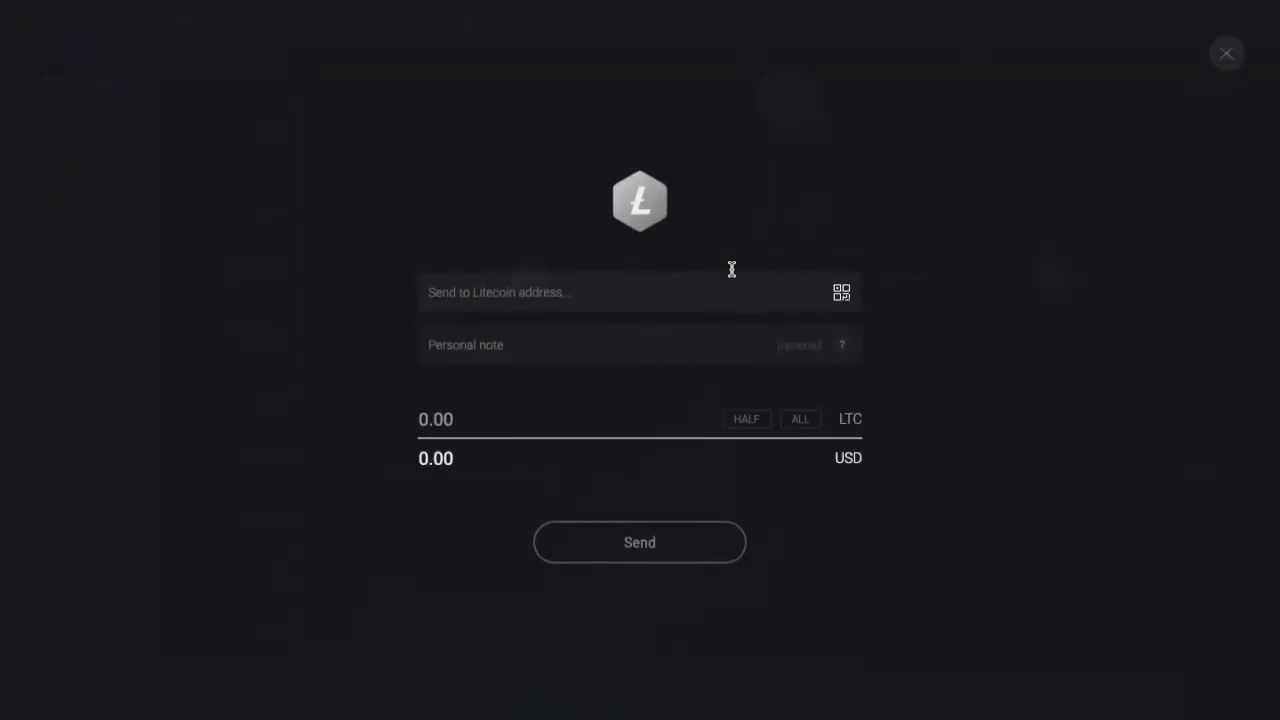
right_click(640, 286)
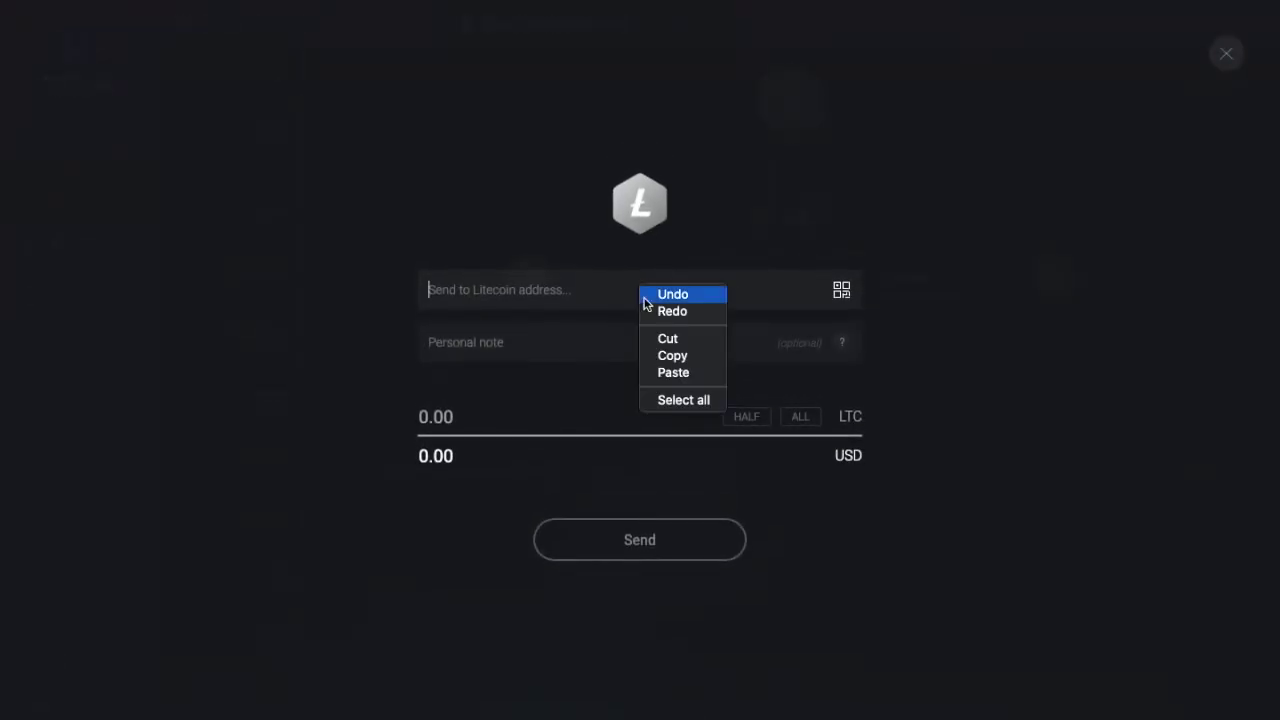
click(667, 372)
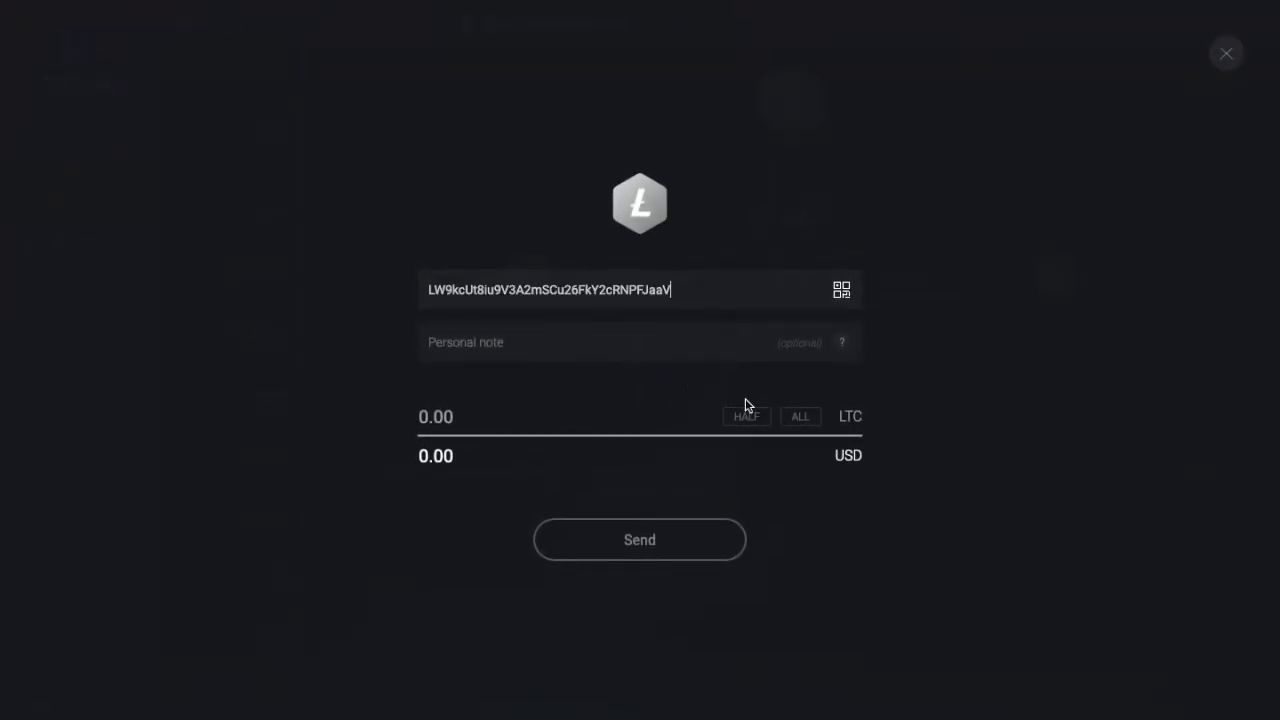
click(800, 420)
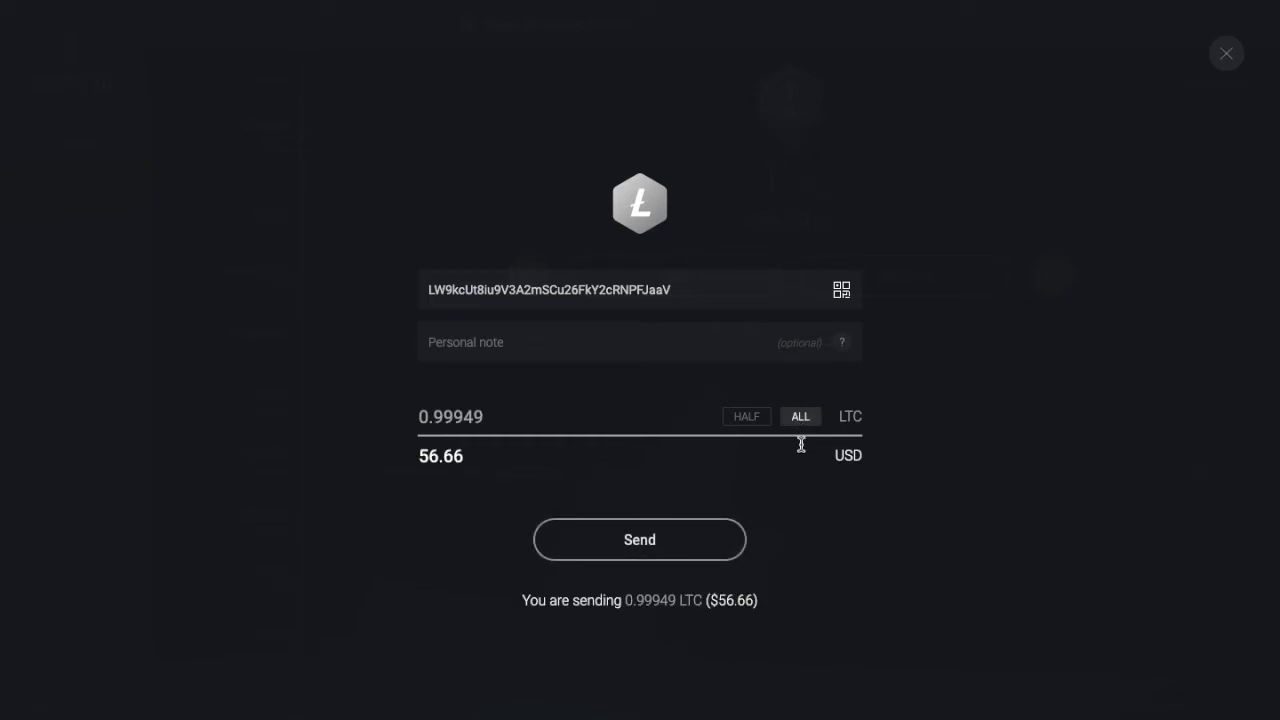
click(676, 545)
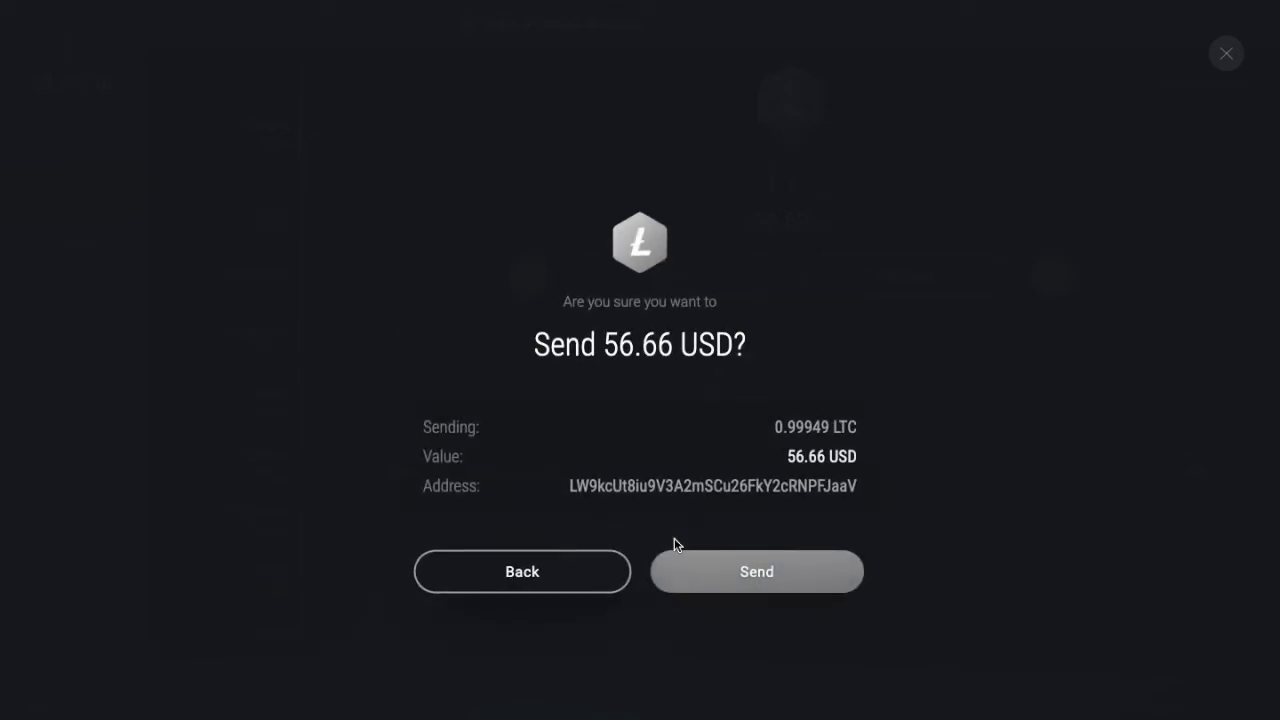
click(757, 573)
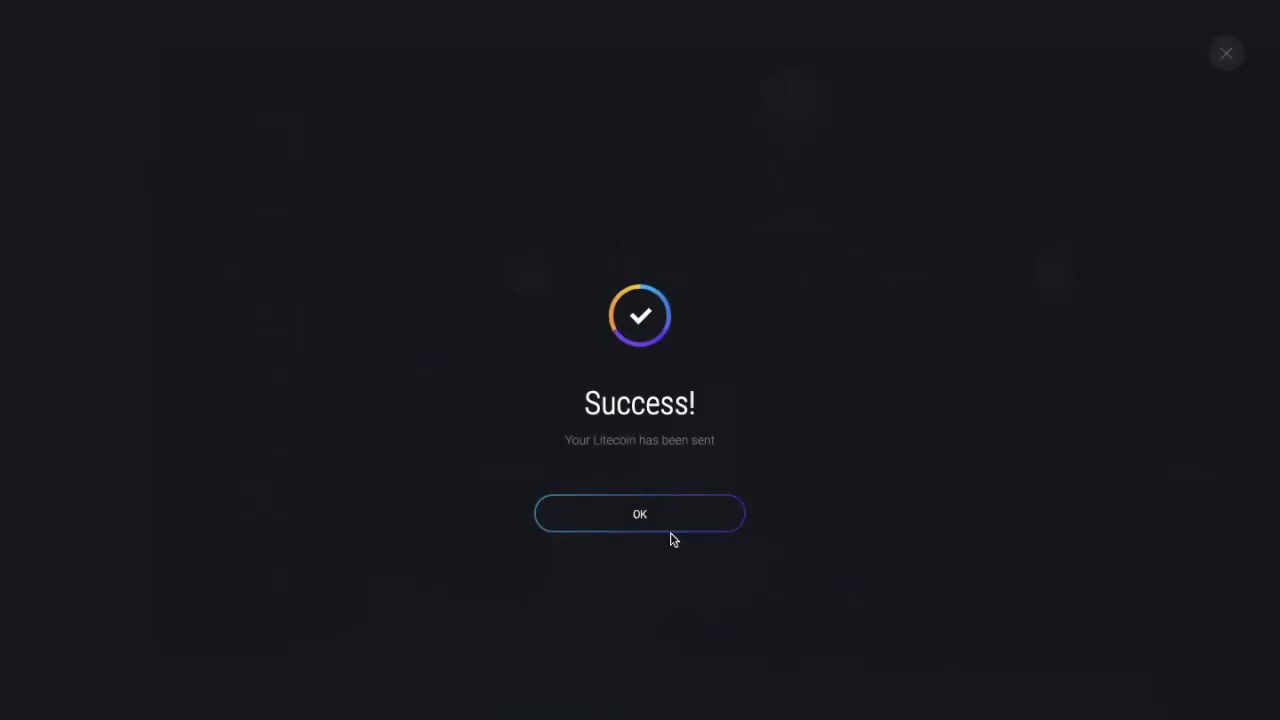
click(673, 522)
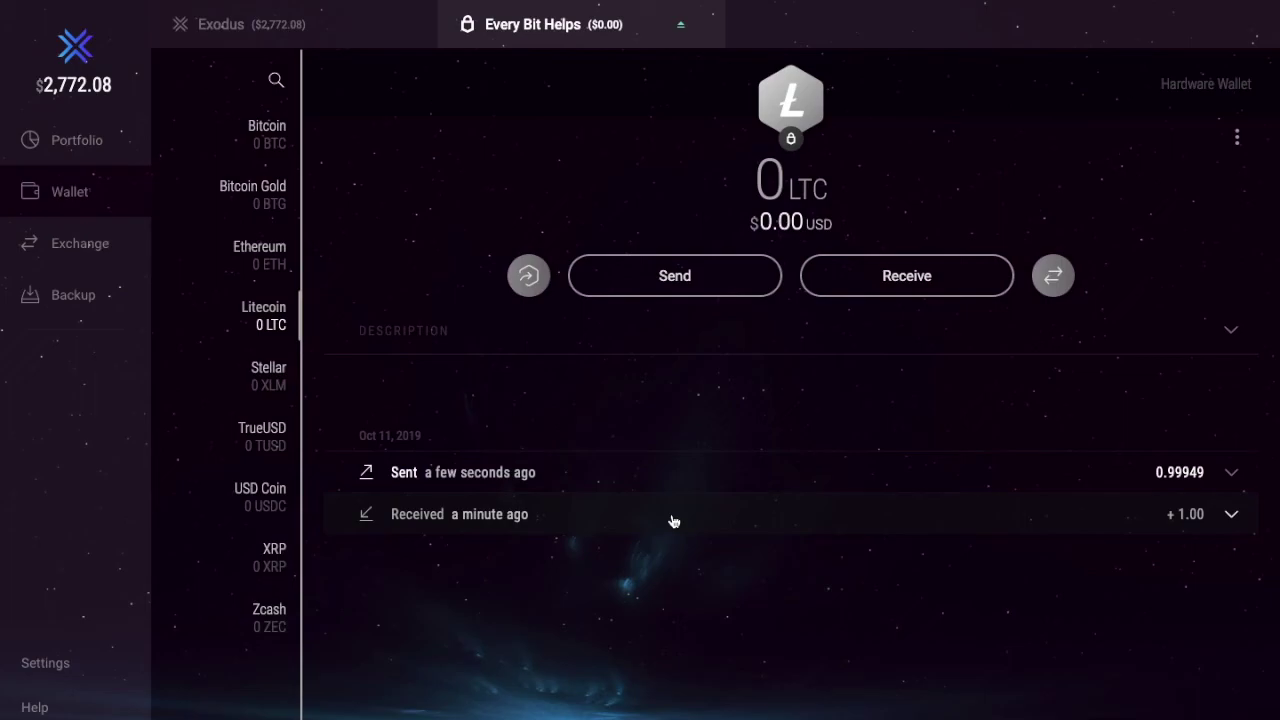